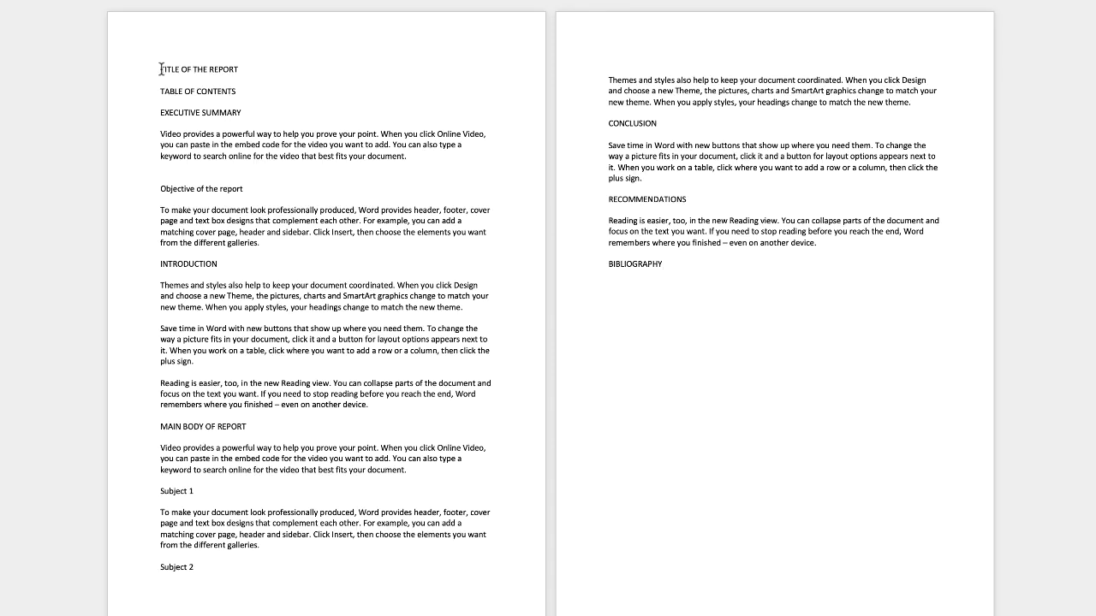
Apply the Title style to 'TITLE OF THE REPORT' and centre it on the page.
{"action": "left_click_drag", "start_coordinate": [161, 68], "coordinate": [222, 69]}
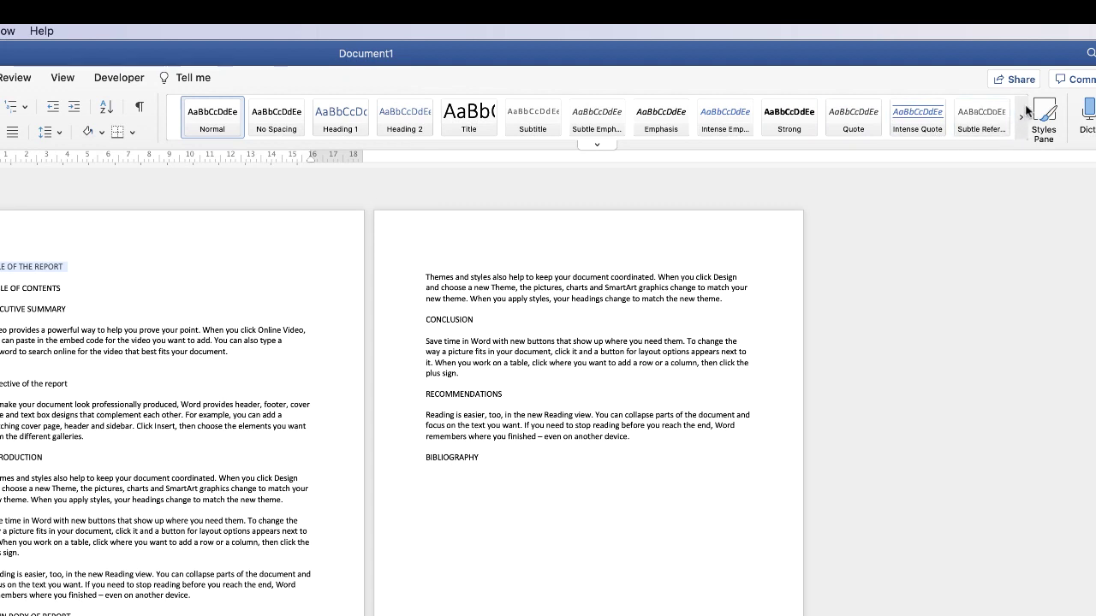
{"action": "left_click", "coordinate": [596, 145]}
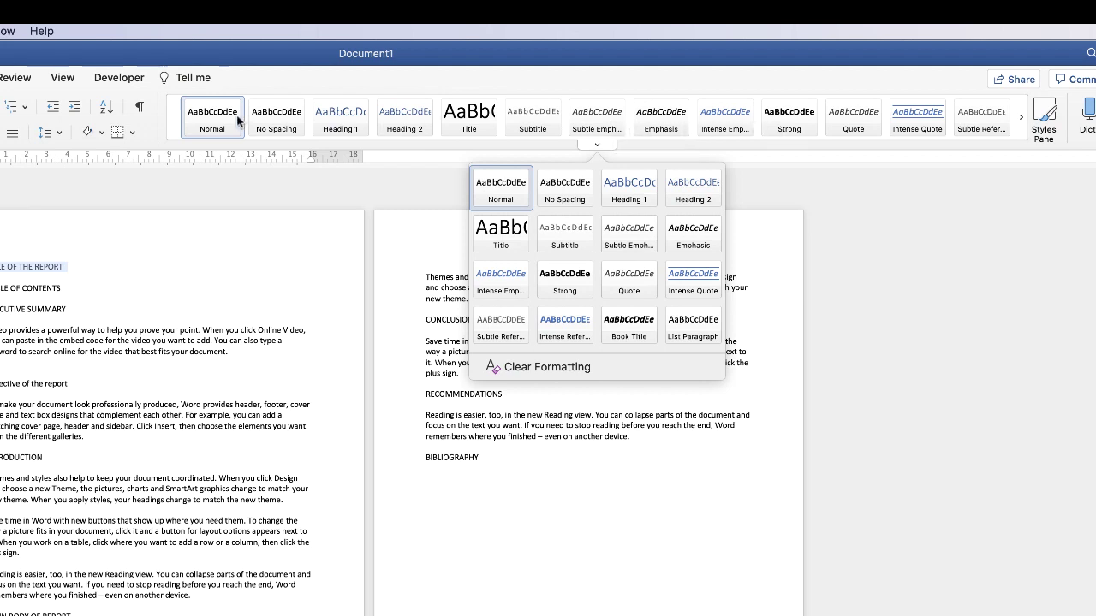
{"action": "left_click", "coordinate": [363, 116]}
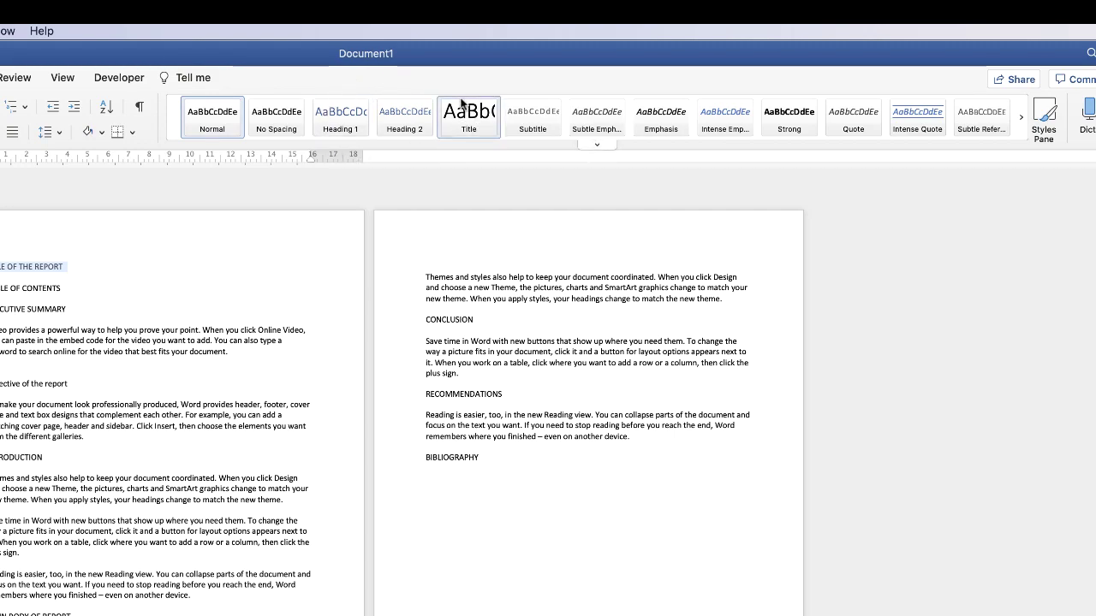
{"action": "left_click", "coordinate": [467, 127]}
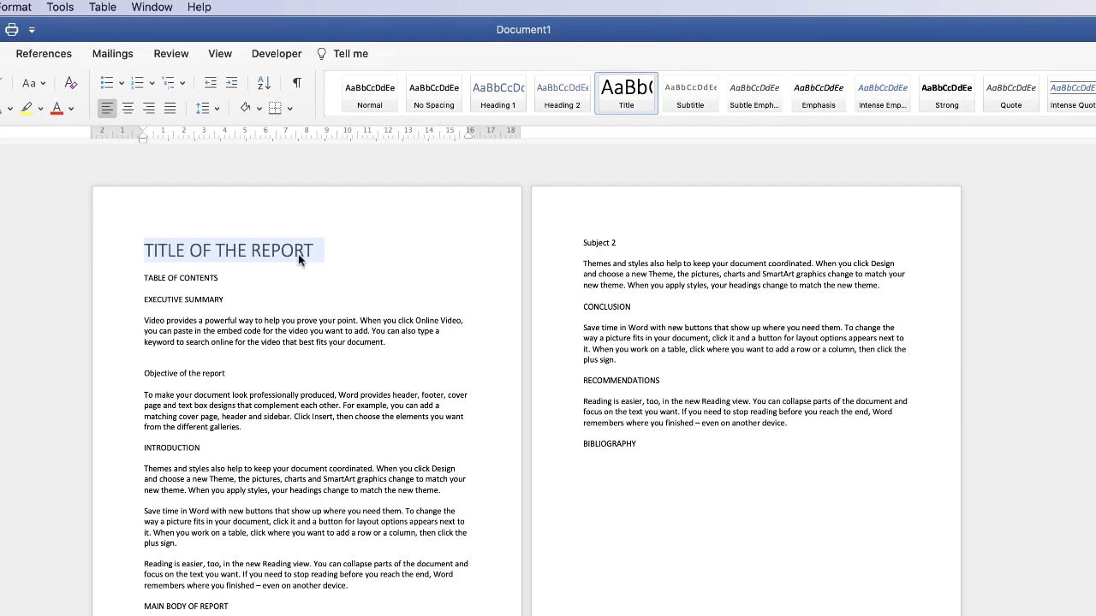
{"action": "left_click", "coordinate": [127, 110]}
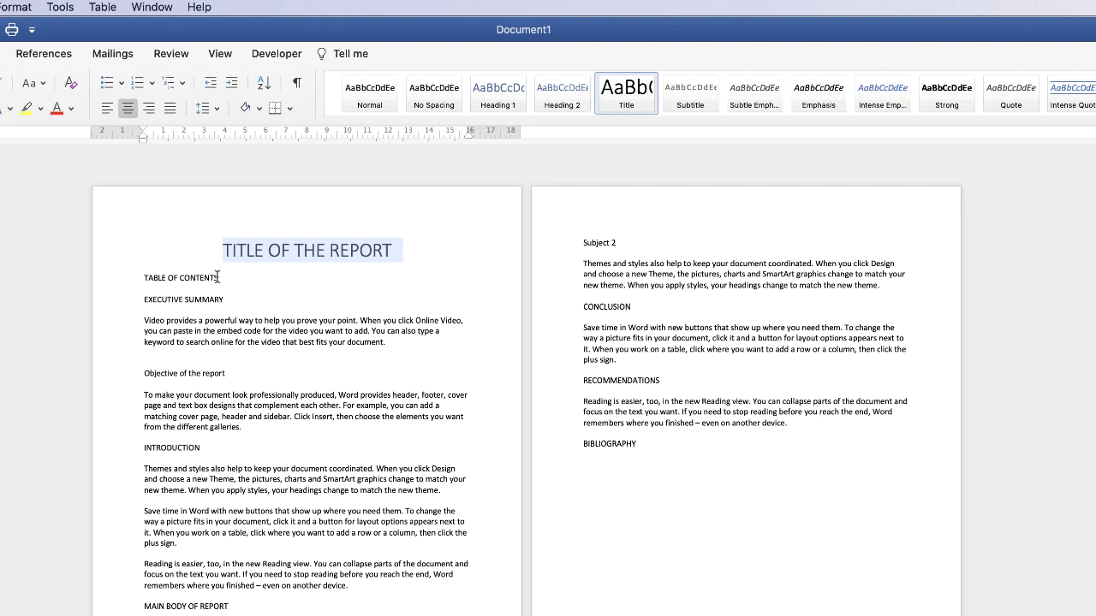
Style the six all-caps section titles, TABLE OF CONTENTS through BIBLIOGRAPHY, as Heading 1.
{"action": "left_click_drag", "start_coordinate": [219, 278], "coordinate": [131, 284]}
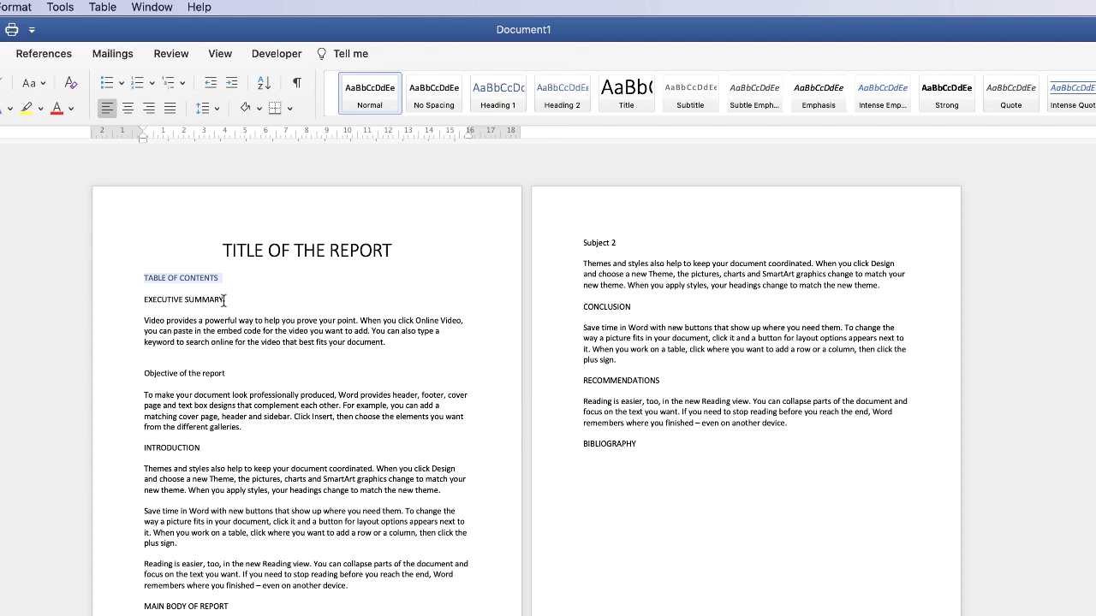
{"action": "left_click_drag", "start_coordinate": [226, 298], "coordinate": [159, 301]}
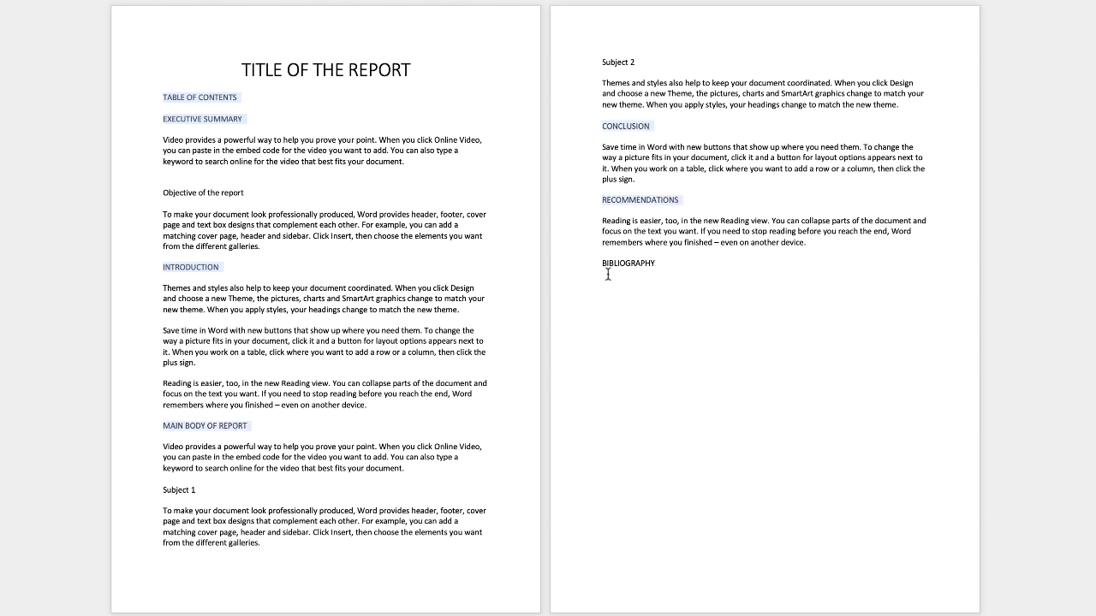
{"action": "left_click", "coordinate": [655, 263], "text": "ctrl"}
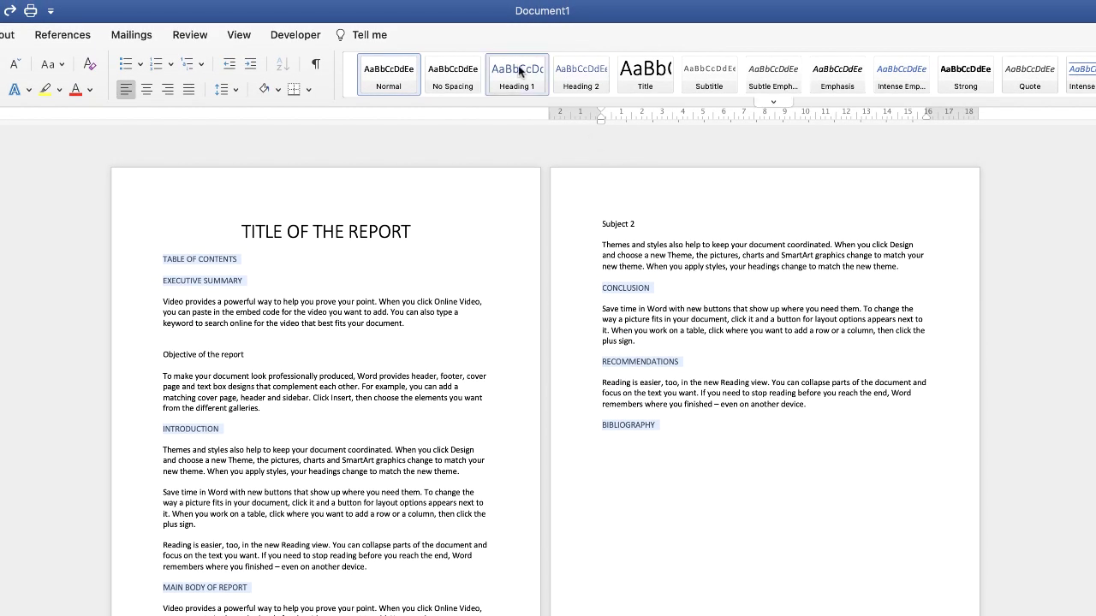
{"action": "left_click", "coordinate": [509, 68]}
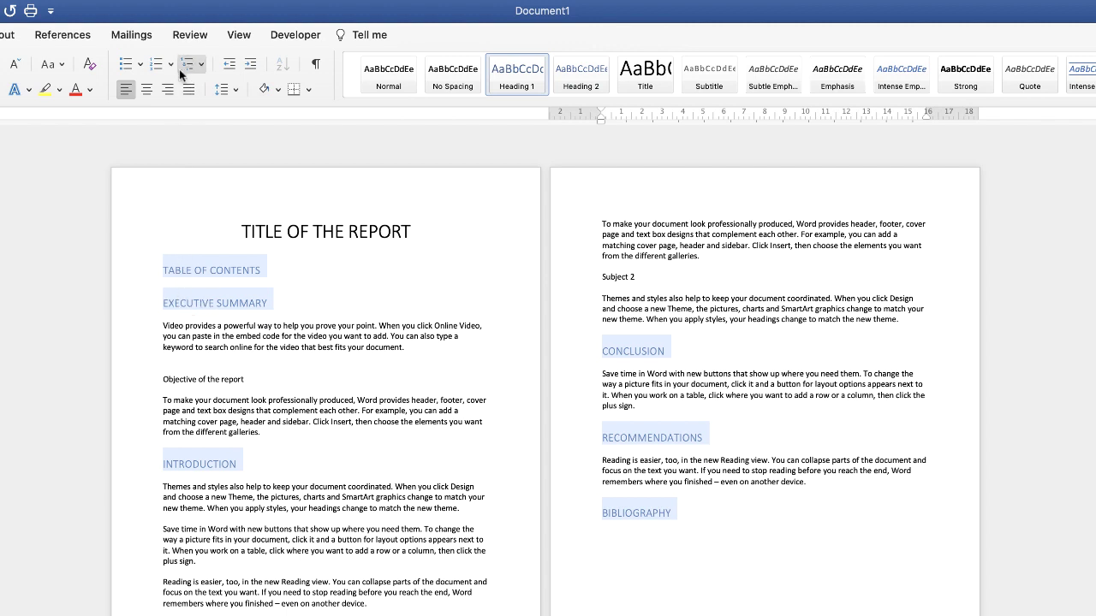
Number the headings with the '1 Heading 1 / 1.1 Heading 2 / 1.1.1 Heading 3' multilevel list.
{"action": "left_click", "coordinate": [201, 65]}
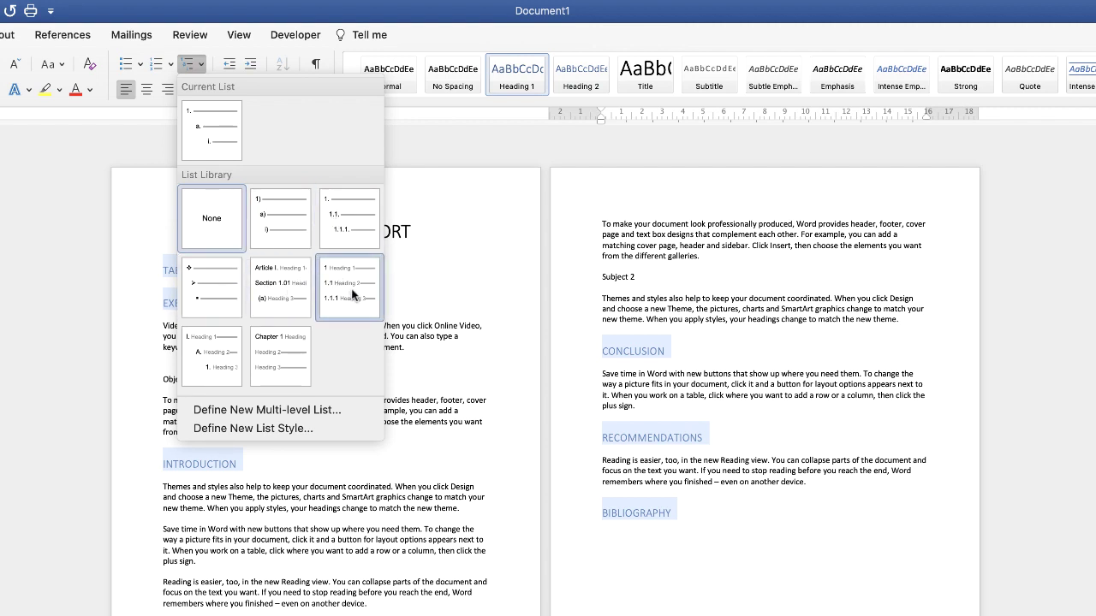
{"action": "left_click", "coordinate": [356, 295]}
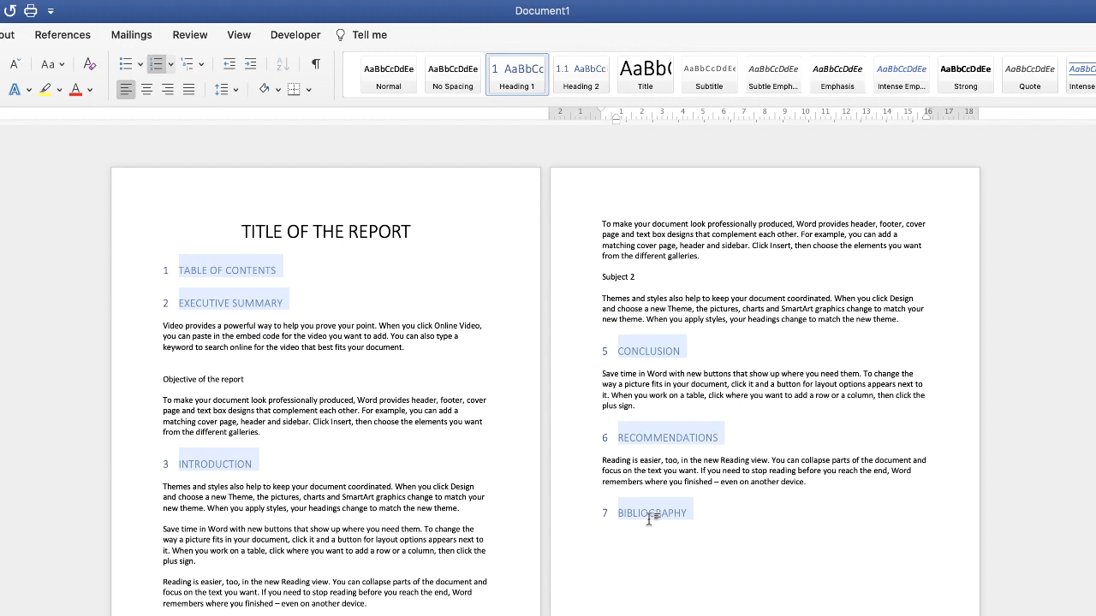
Make 'Objective of the report', 'Subject 1' and 'Subject 2' numbered Heading 2 subsections.
{"action": "left_click", "coordinate": [281, 336]}
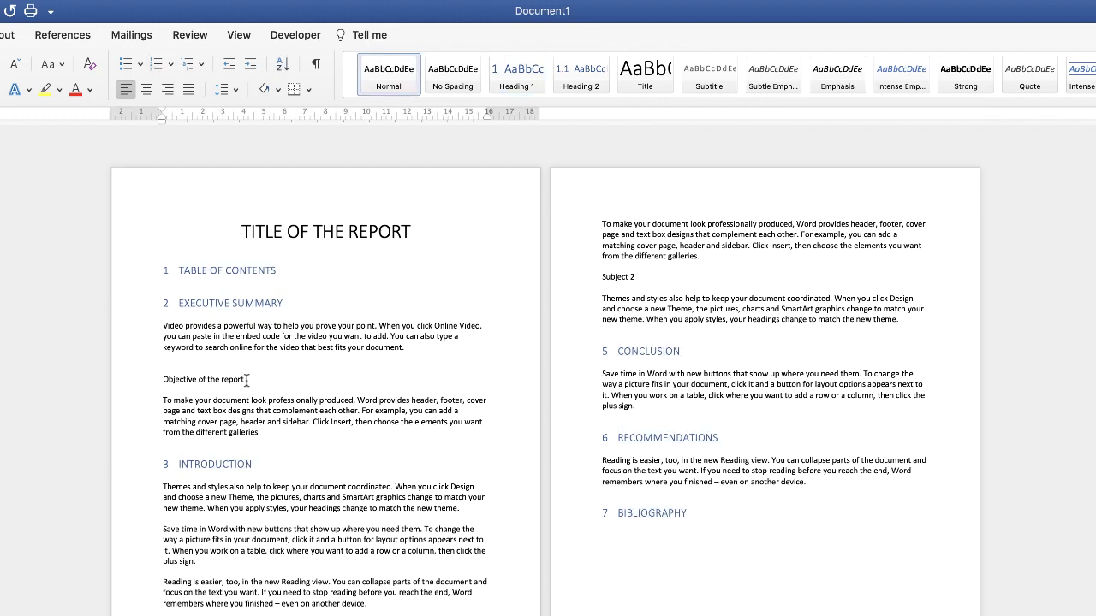
{"action": "left_click_drag", "start_coordinate": [245, 380], "coordinate": [178, 377]}
{"action": "left_click", "coordinate": [577, 84]}
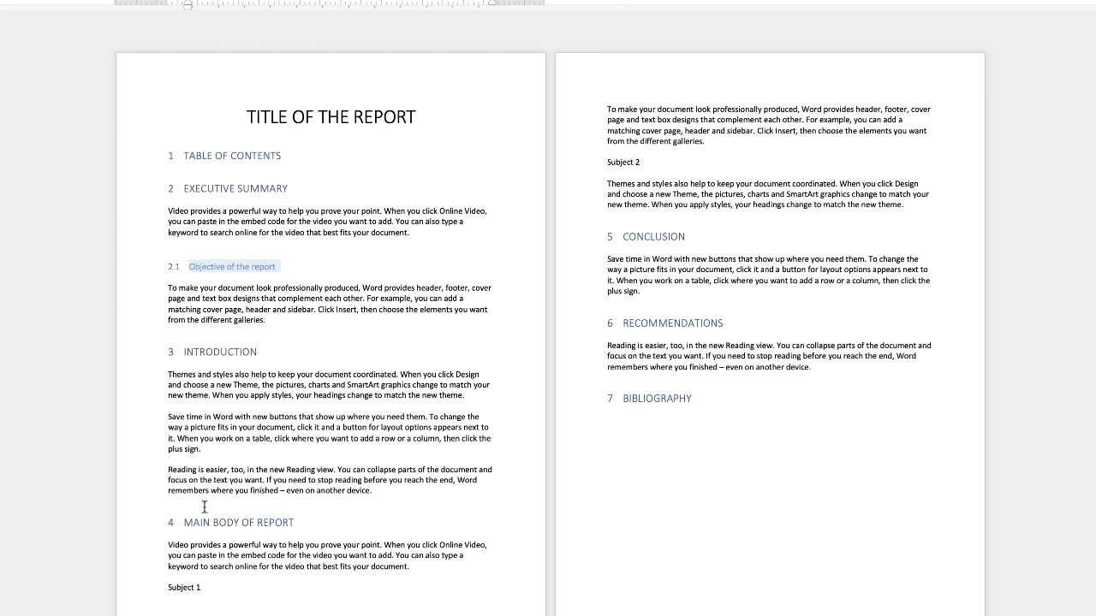
{"action": "left_click_drag", "start_coordinate": [203, 590], "coordinate": [166, 585]}
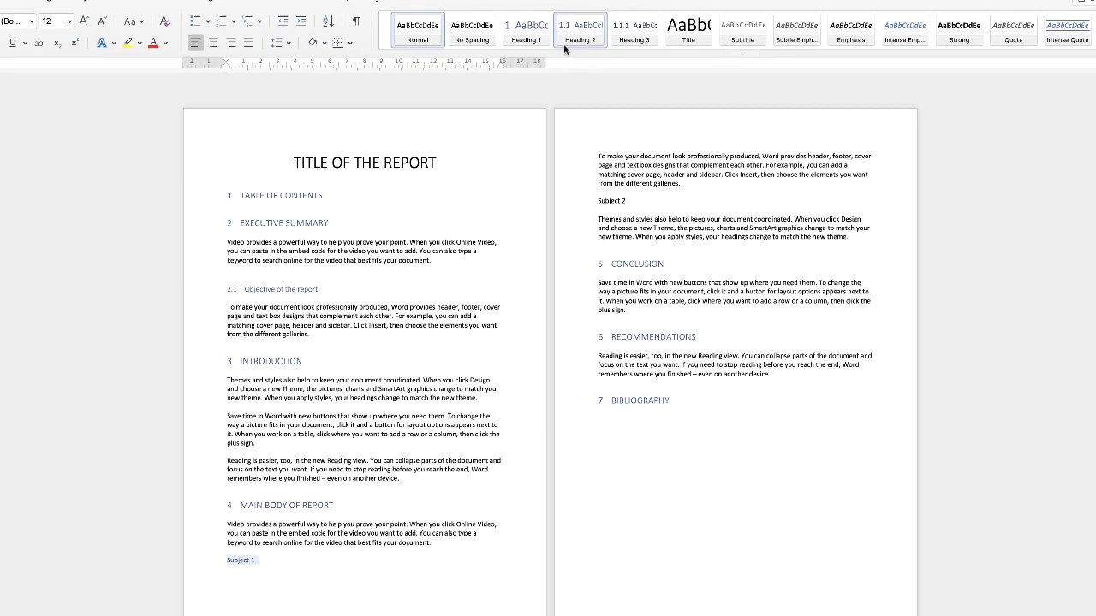
{"action": "left_click", "coordinate": [581, 32]}
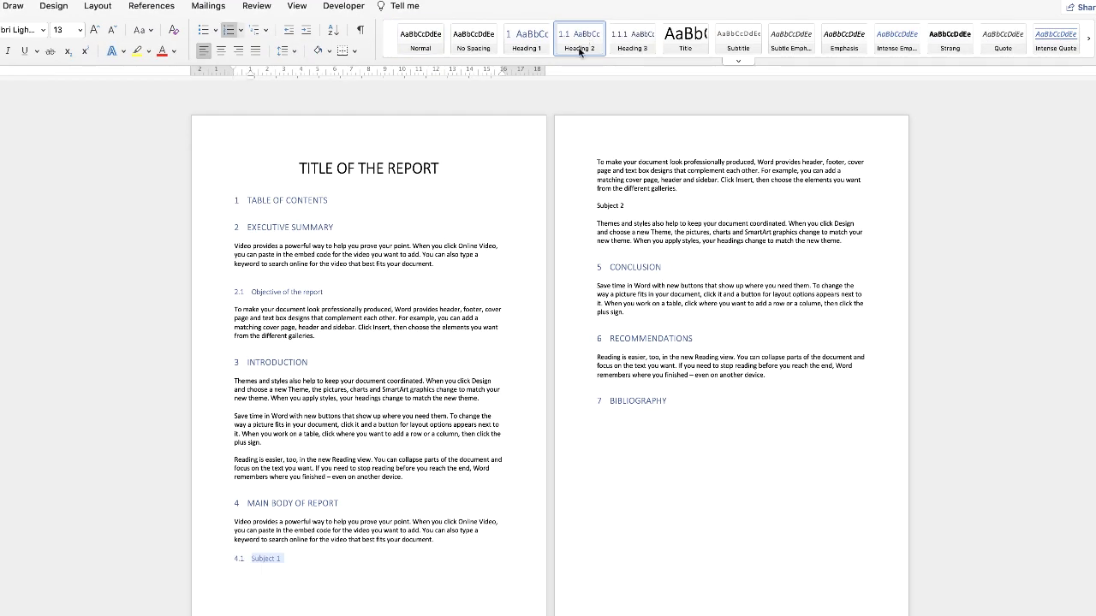
{"action": "left_click_drag", "start_coordinate": [628, 207], "coordinate": [599, 206]}
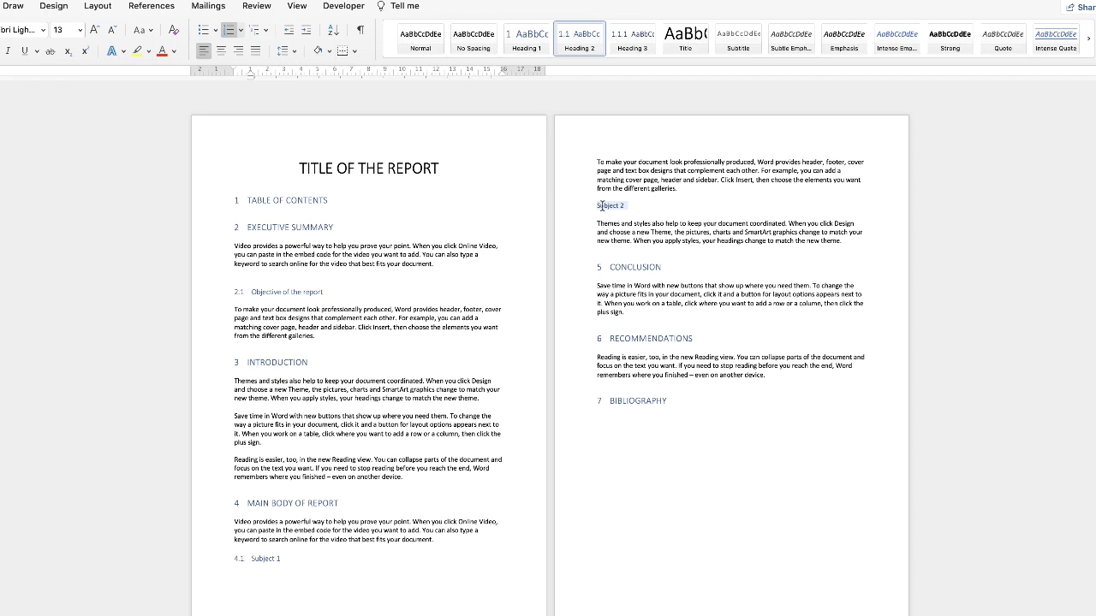
{"action": "left_click", "coordinate": [588, 47]}
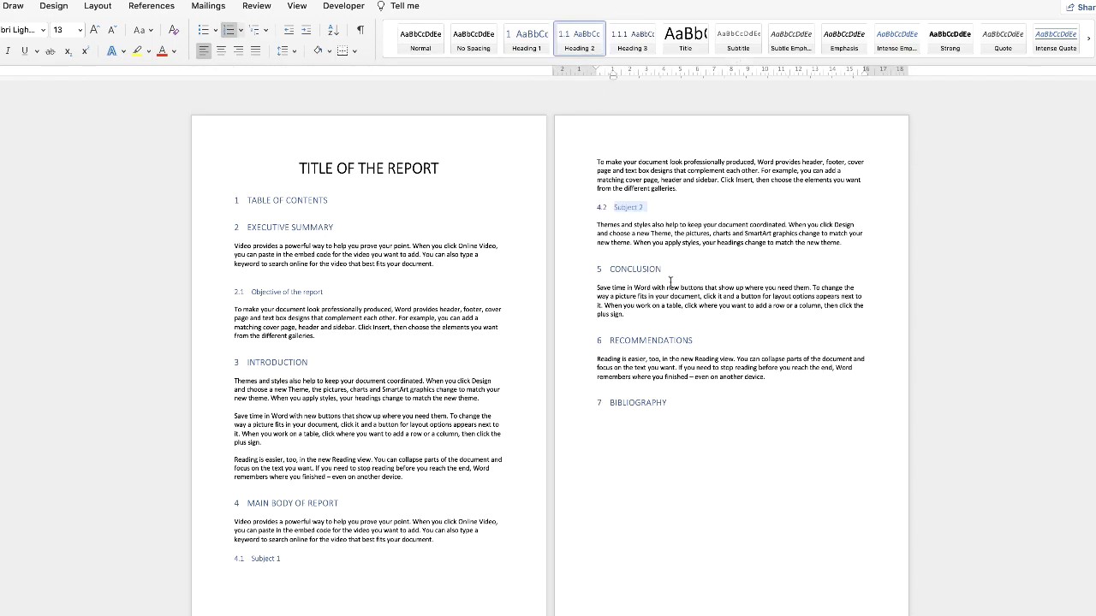
{"action": "left_click", "coordinate": [712, 304]}
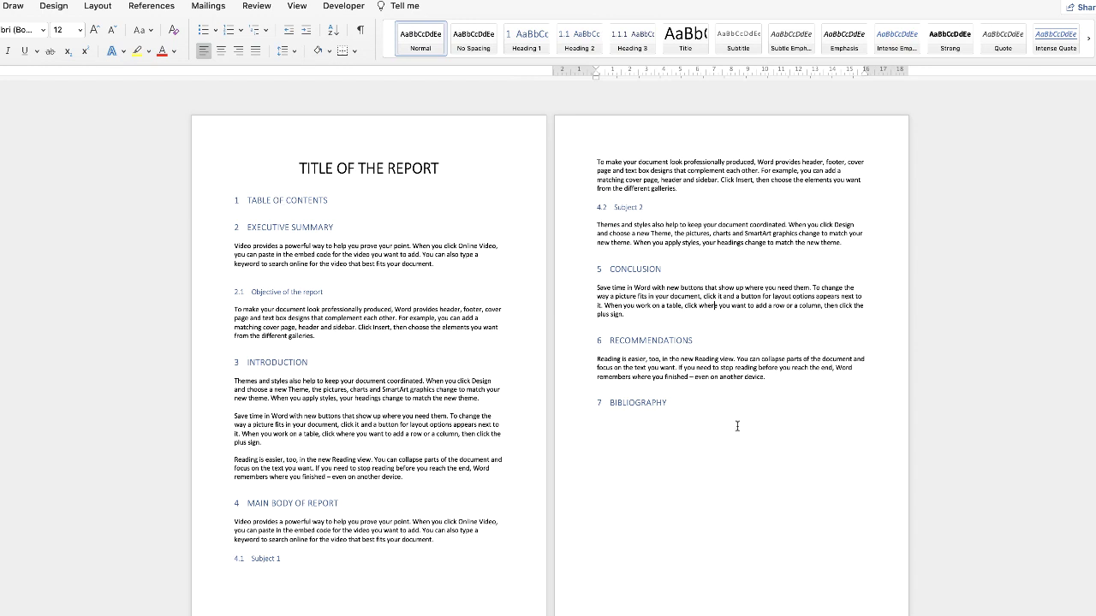
Add a 'References' line under Bibliography, style it Heading 2, then delete it, leaving an empty line.
{"action": "left_click", "coordinate": [681, 449]}
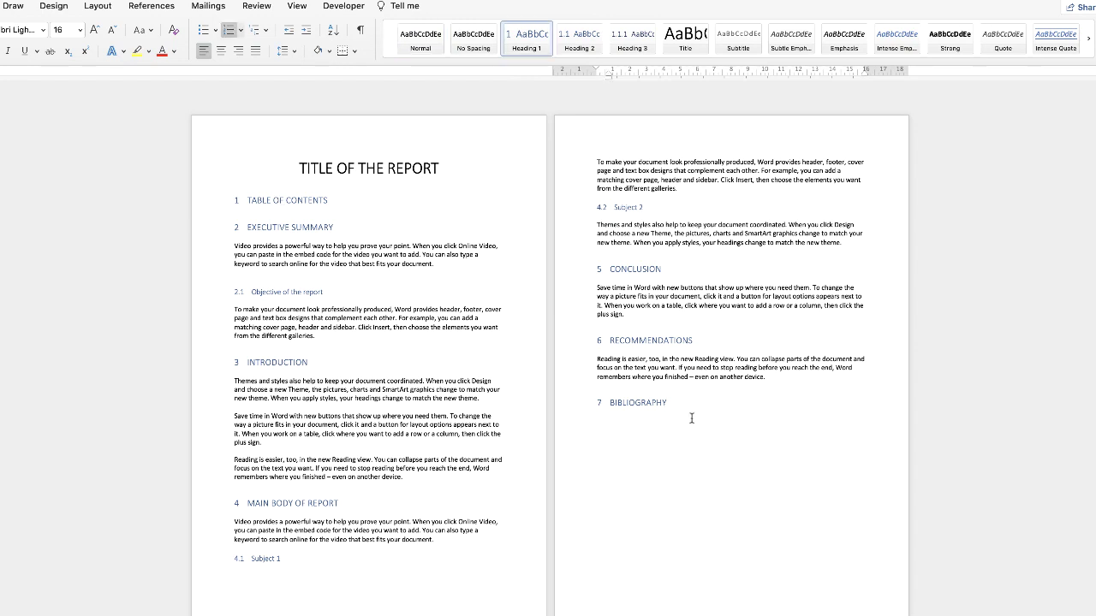
{"action": "key", "text": "Return"}
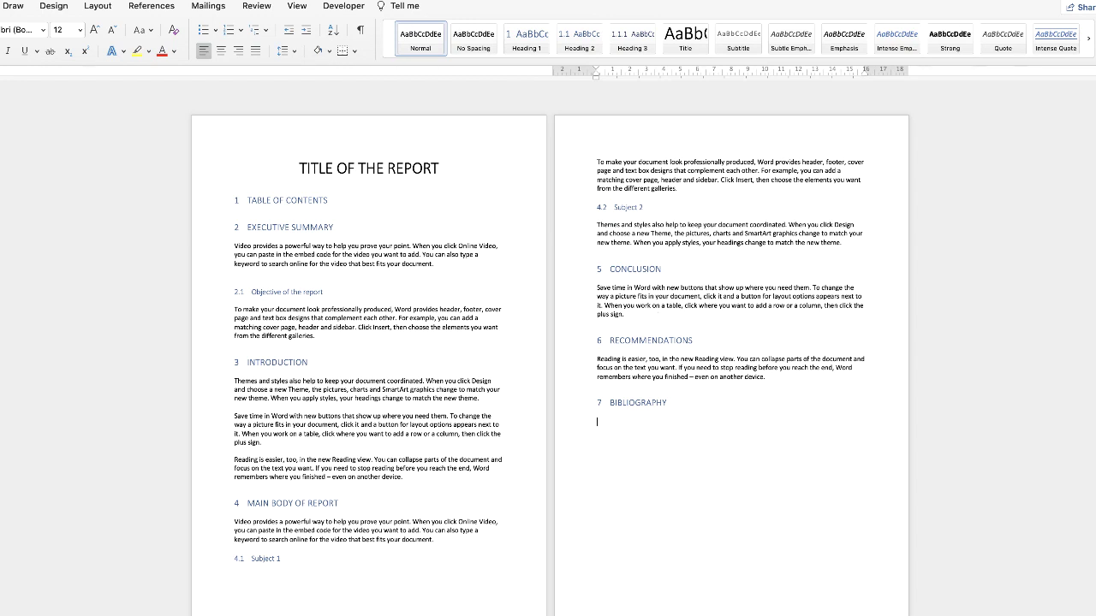
{"action": "type", "text": "References"}
{"action": "left_click_drag", "start_coordinate": [631, 422], "coordinate": [596, 422]}
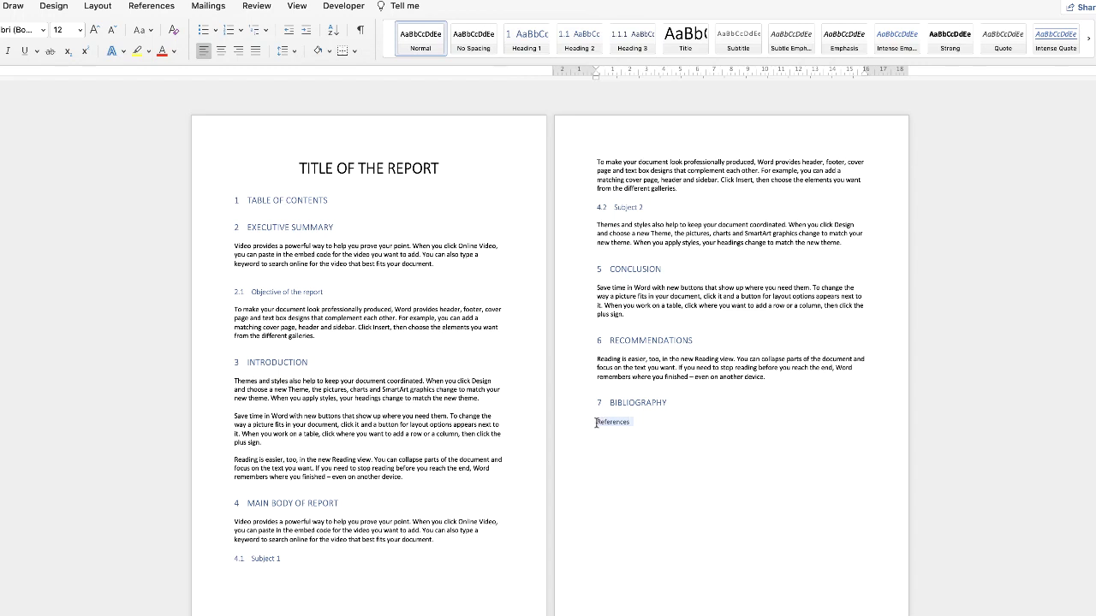
{"action": "left_click", "coordinate": [579, 38]}
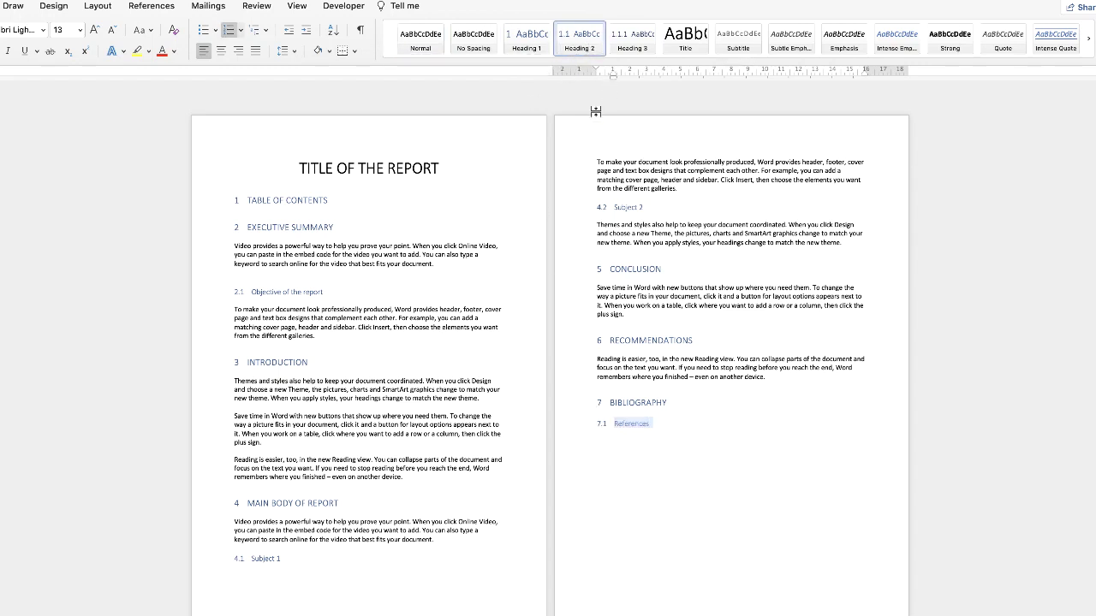
{"action": "key", "text": "BackSpace"}
{"action": "key", "text": "BackSpace"}
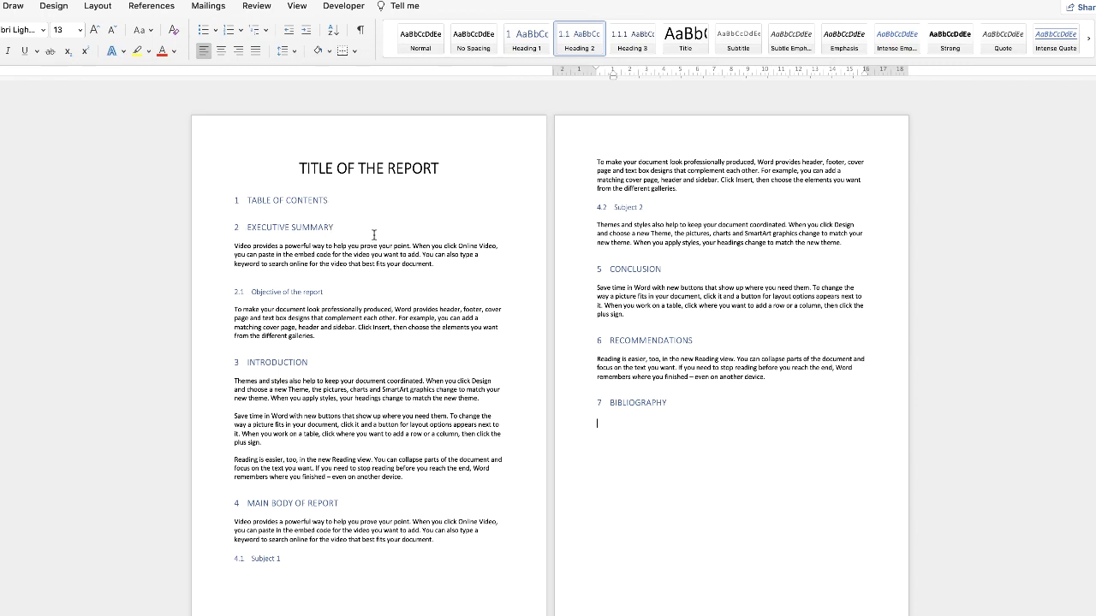
Insert a Classic automatic table of contents on the empty line under TABLE OF CONTENTS.
{"action": "left_click", "coordinate": [298, 210]}
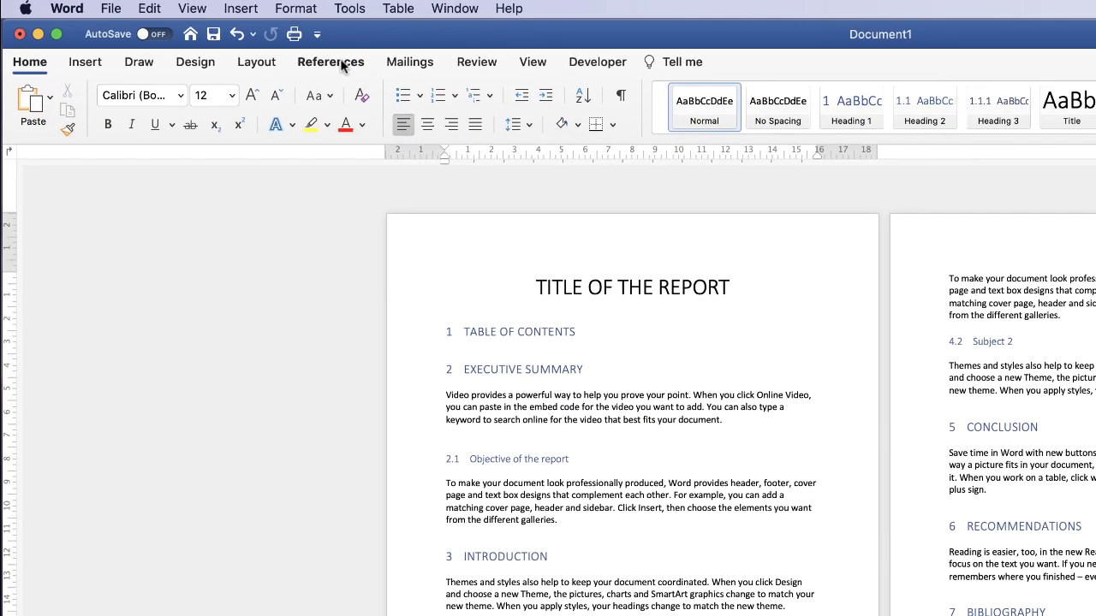
{"action": "left_click", "coordinate": [330, 61]}
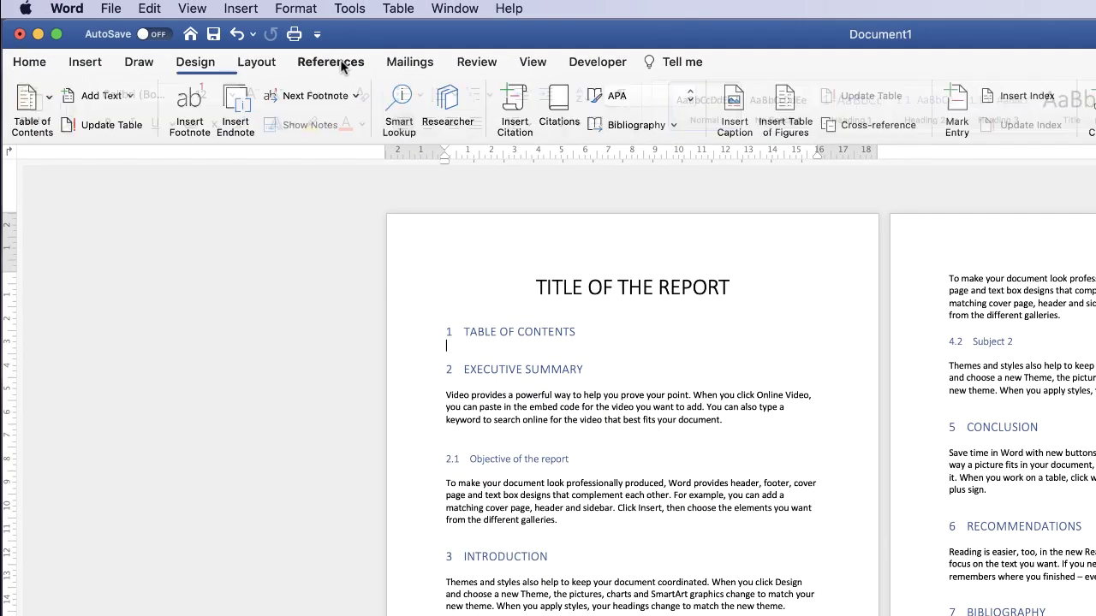
{"action": "left_click", "coordinate": [50, 101]}
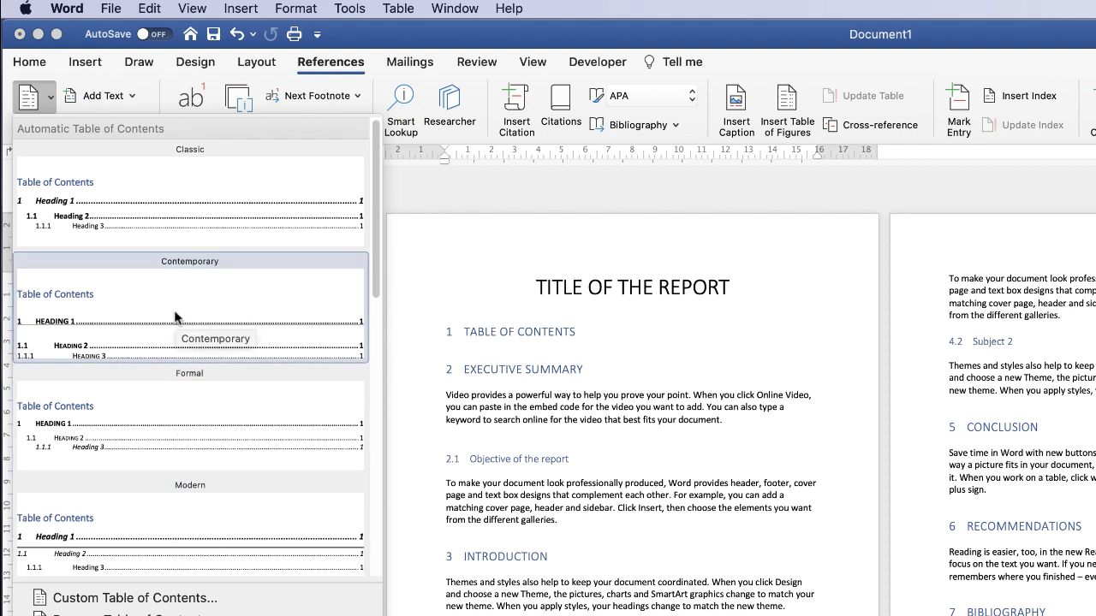
{"action": "left_click", "coordinate": [195, 222]}
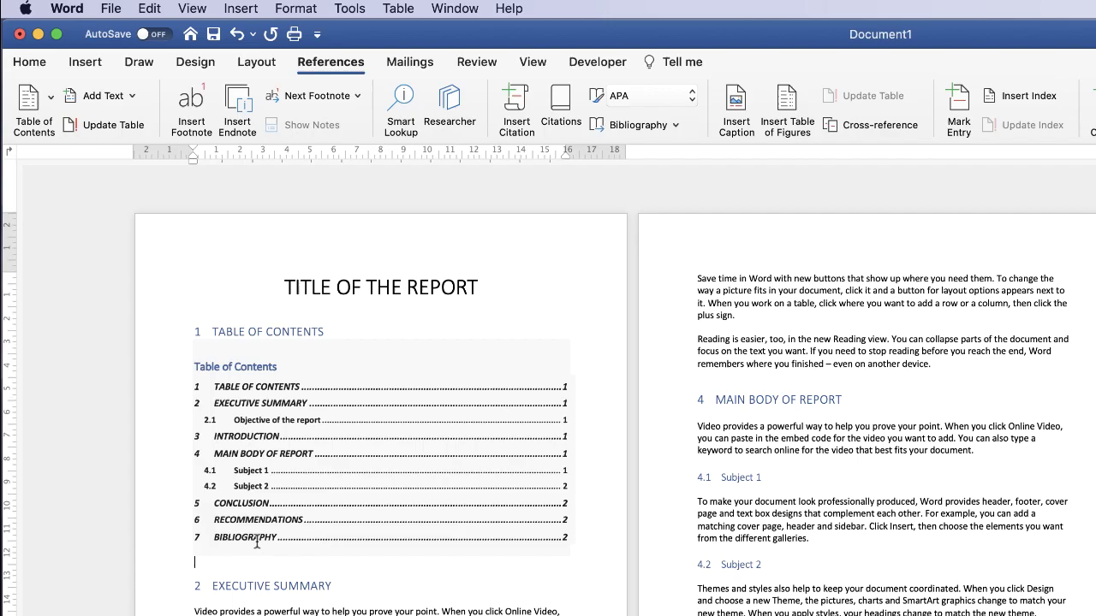
Update the entire table of contents so it lists 2.1 Objectives and current page numbers.
{"action": "key", "text": "ctrl+super+f"}
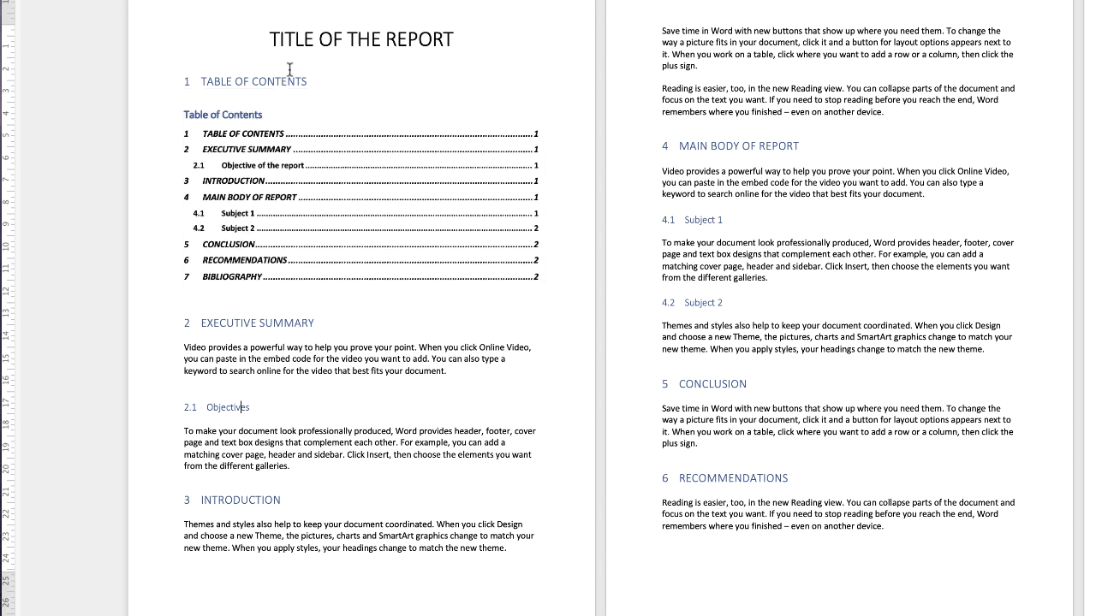
{"action": "left_click", "coordinate": [254, 114]}
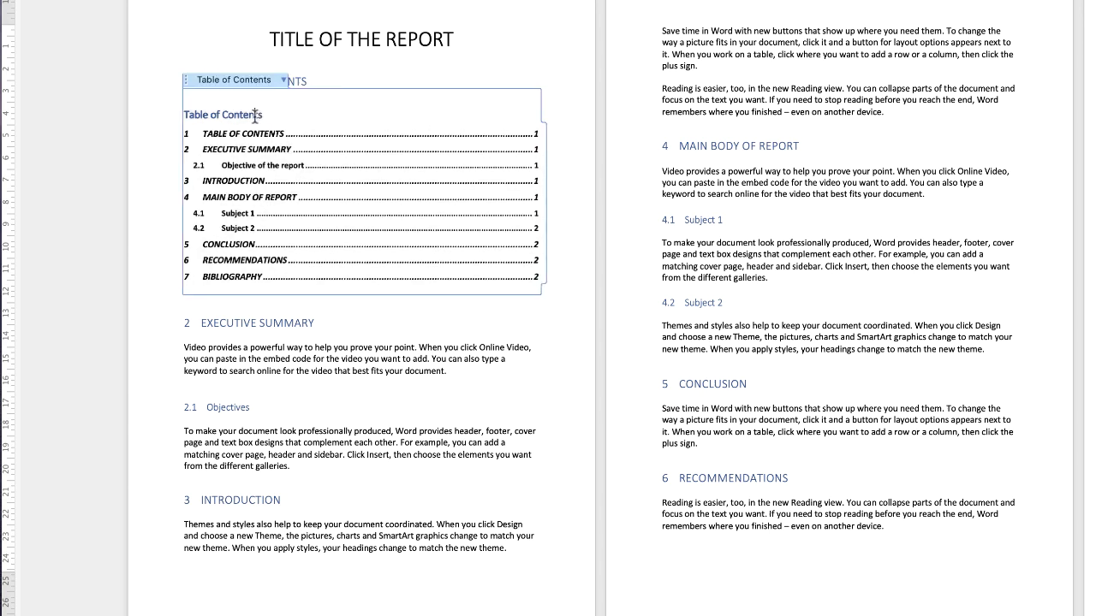
{"action": "left_click", "coordinate": [283, 80]}
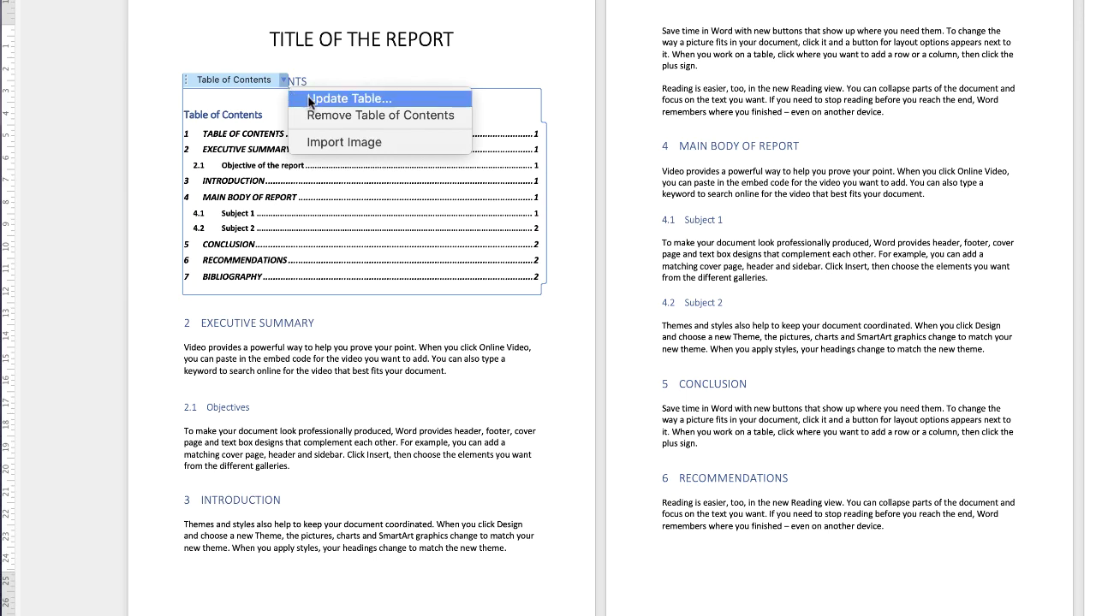
{"action": "left_click", "coordinate": [309, 99]}
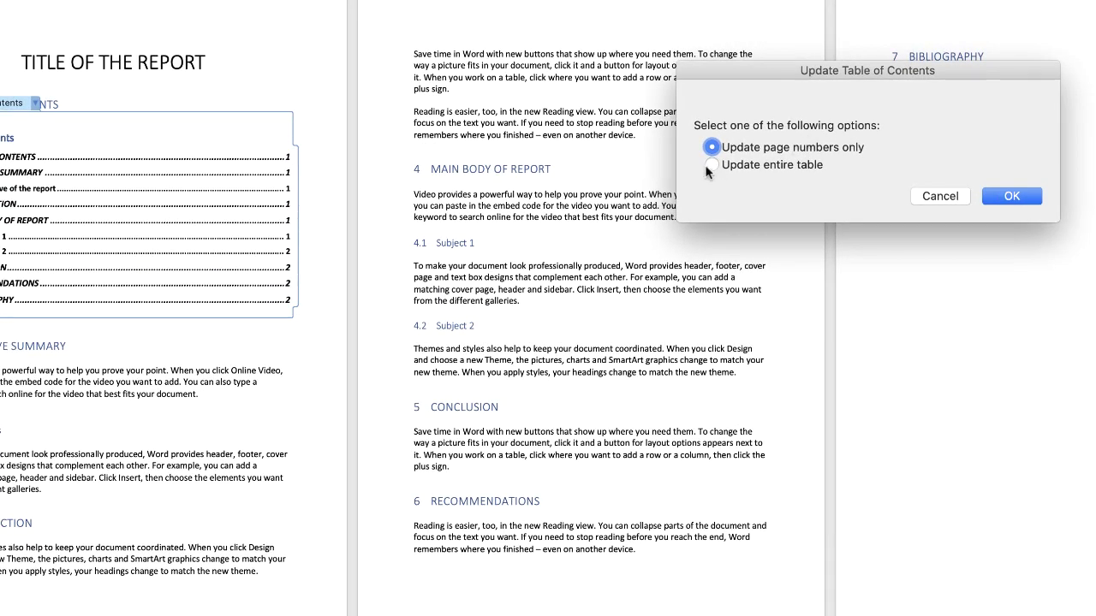
{"action": "left_click", "coordinate": [711, 165]}
{"action": "left_click", "coordinate": [1019, 197]}
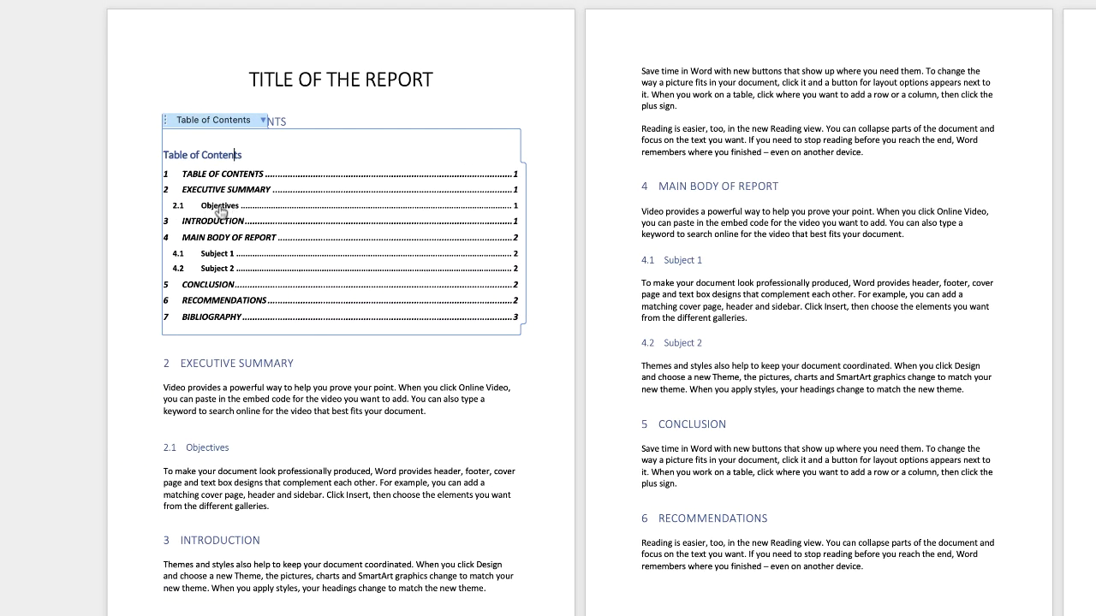